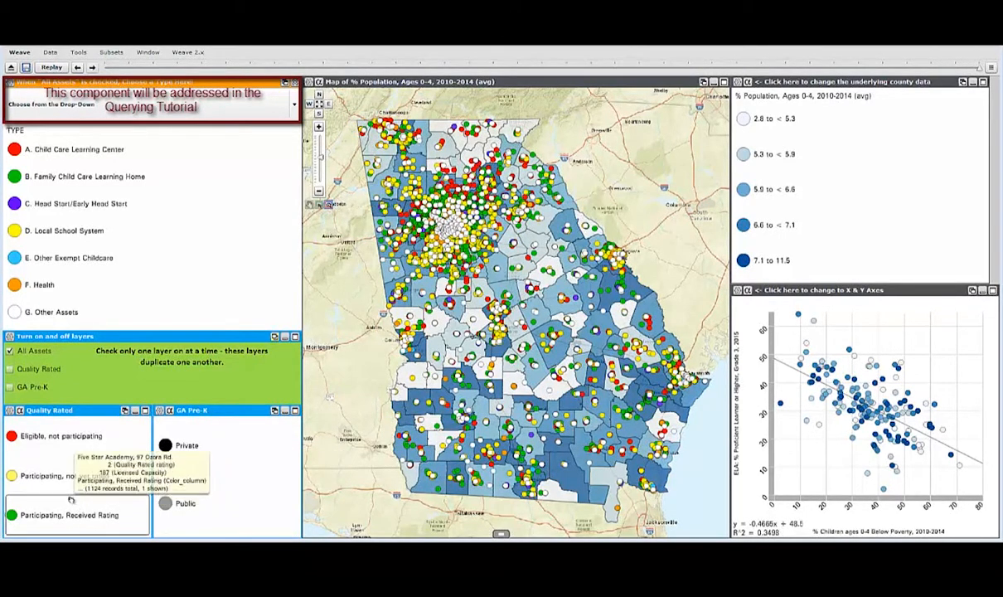
Step: Display the Quality Rated layer on the map in place of All Assets, and switch back to All Assets
{"action": "left_click", "coordinate": [10, 351]}
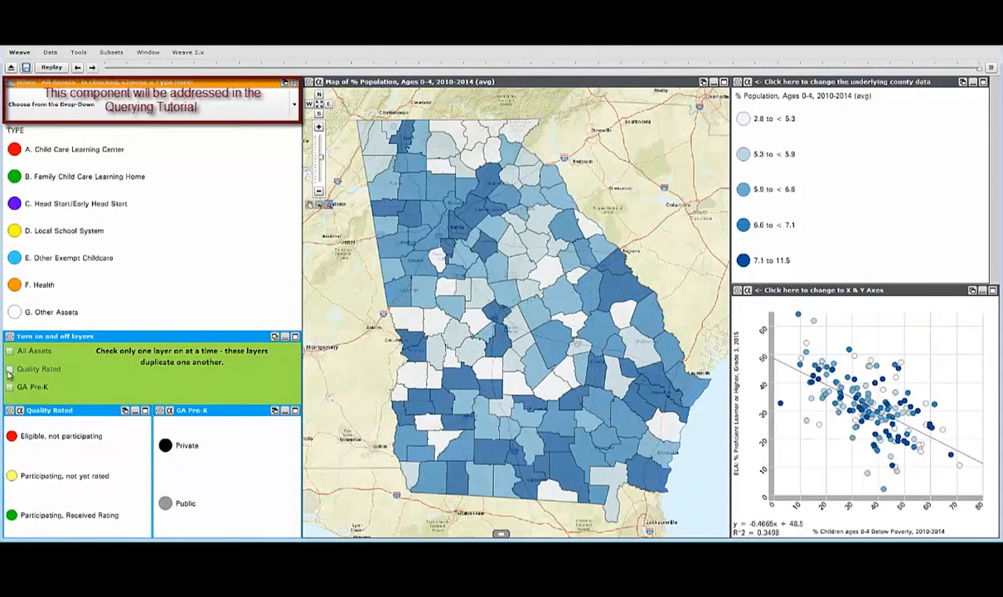
{"action": "left_click", "coordinate": [10, 369]}
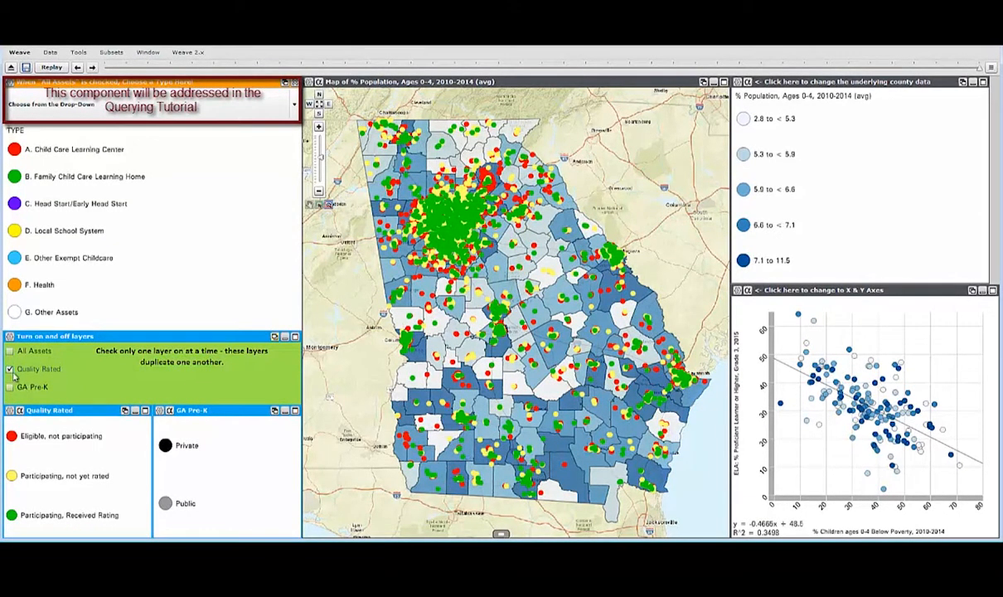
{"action": "mouse_move", "coordinate": [66, 453]}
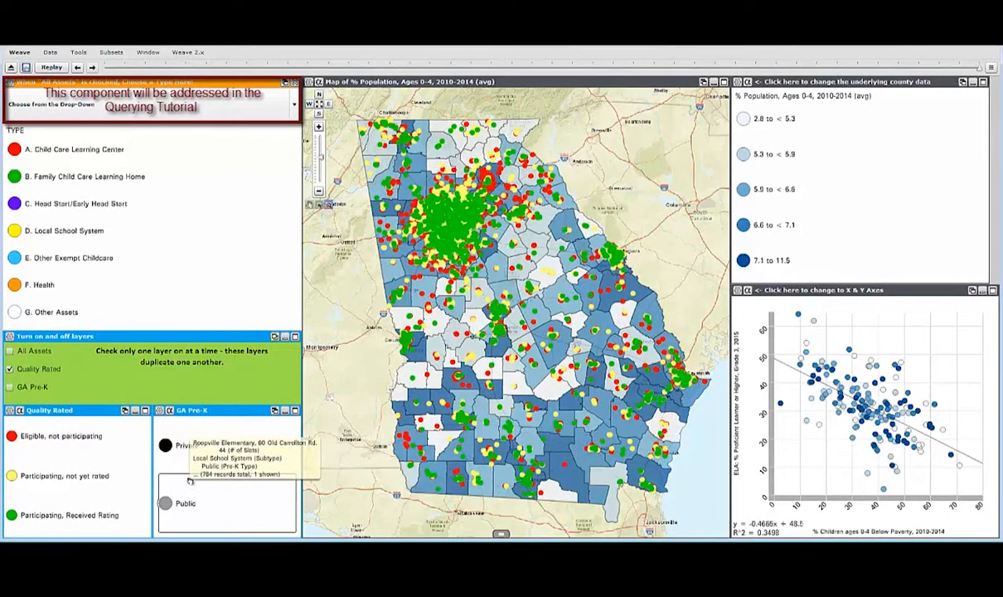
{"action": "left_click", "coordinate": [8, 369]}
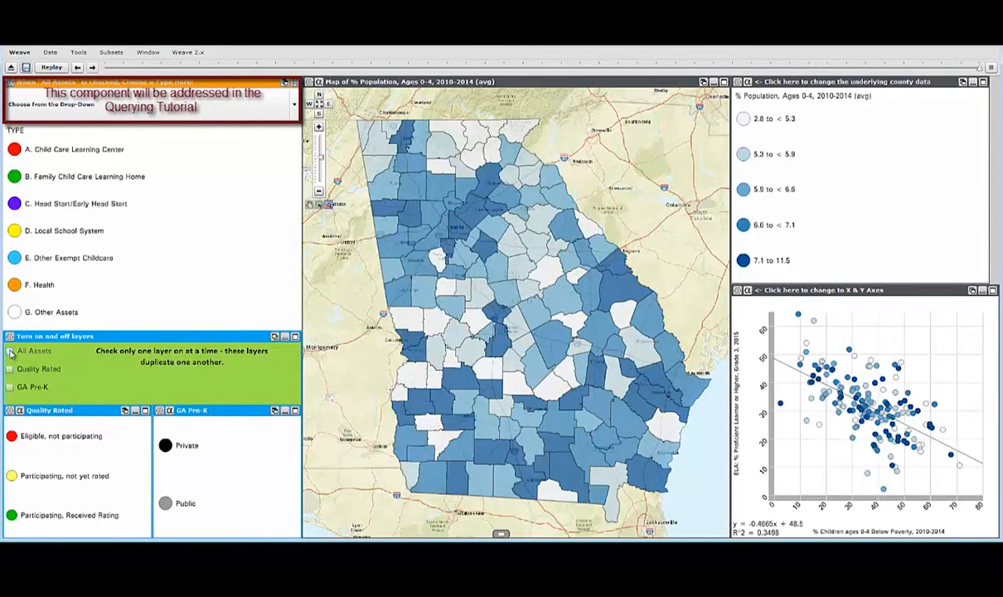
{"action": "left_click", "coordinate": [10, 351]}
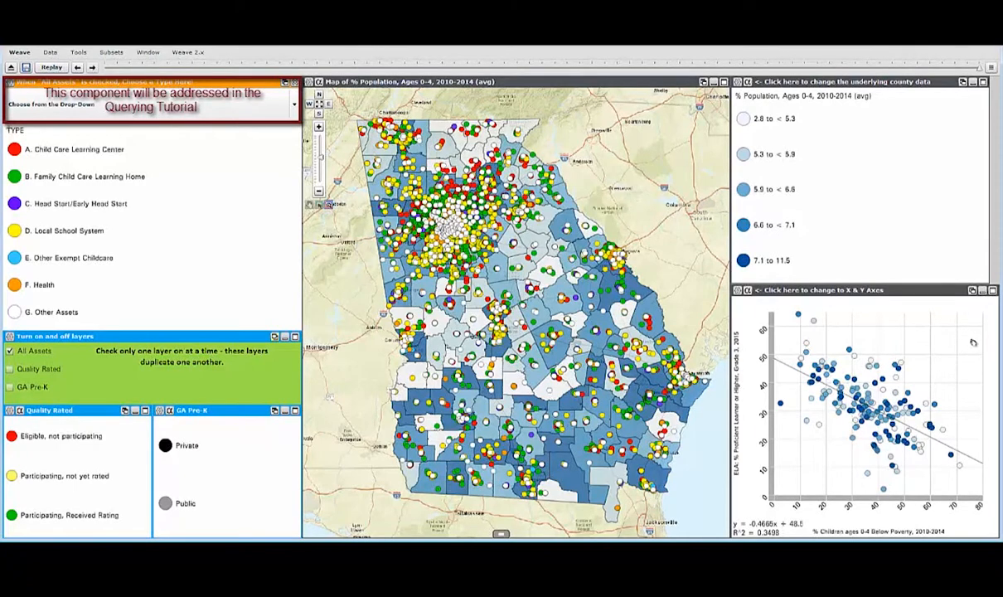
Step: Enlarge the poverty versus ELA scatter plot to fill the workspace and restore it to its original size
{"action": "left_click", "coordinate": [994, 292]}
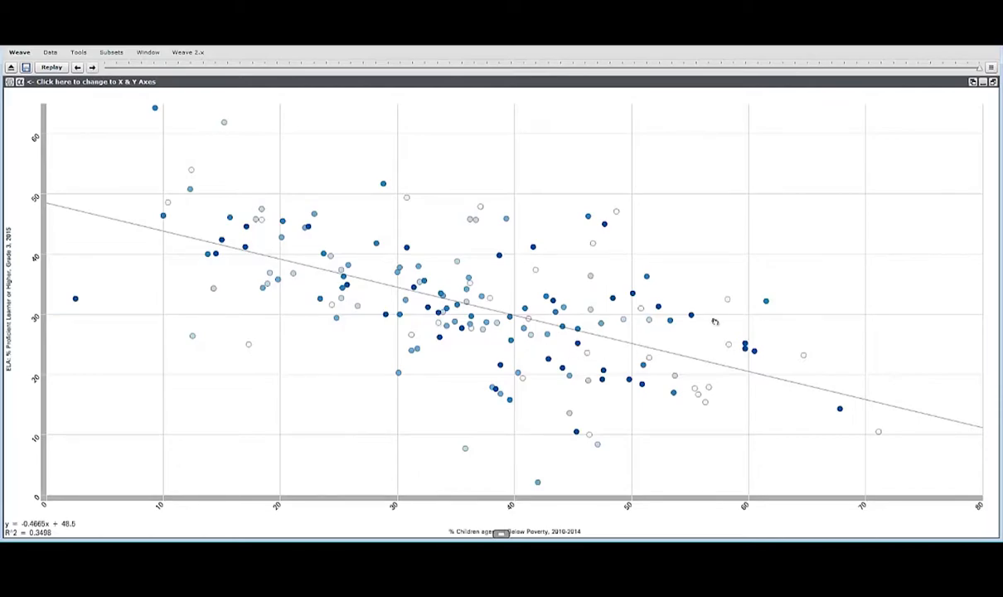
{"action": "left_click", "coordinate": [993, 83]}
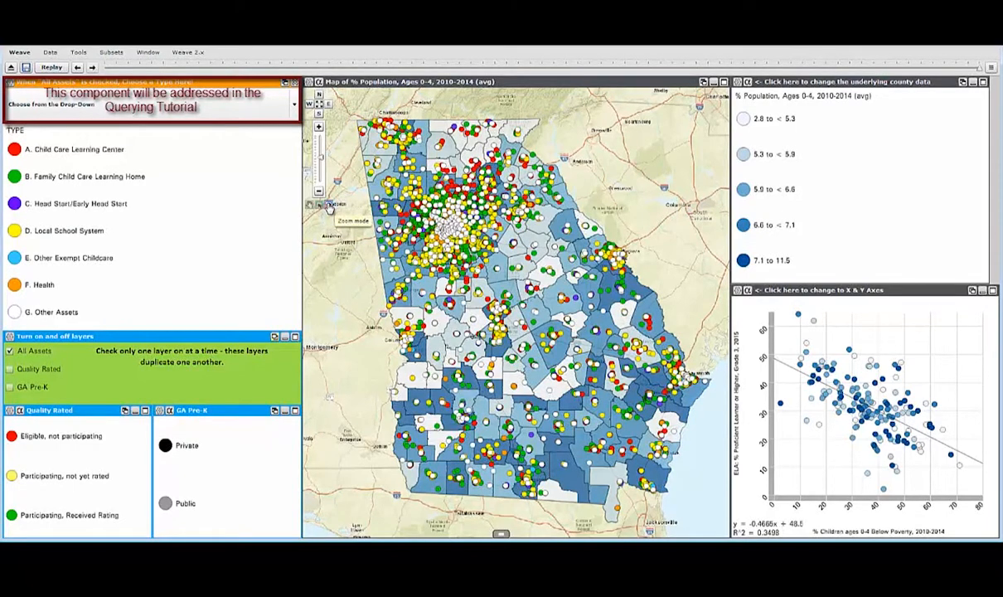
Step: Zoom the map in on the Atlanta area, inspect an asset marker's details, and zoom back out to northern Georgia
{"action": "left_click_drag", "start_coordinate": [508, 257], "coordinate": [527, 289]}
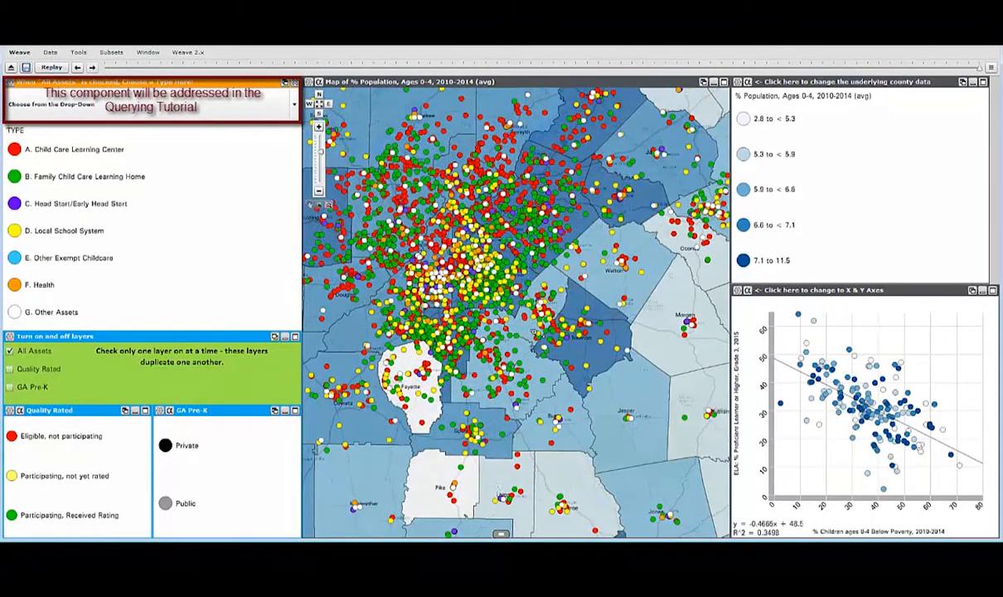
{"action": "scroll", "coordinate": [505, 313], "scroll_direction": "up", "scroll_amount": 3}
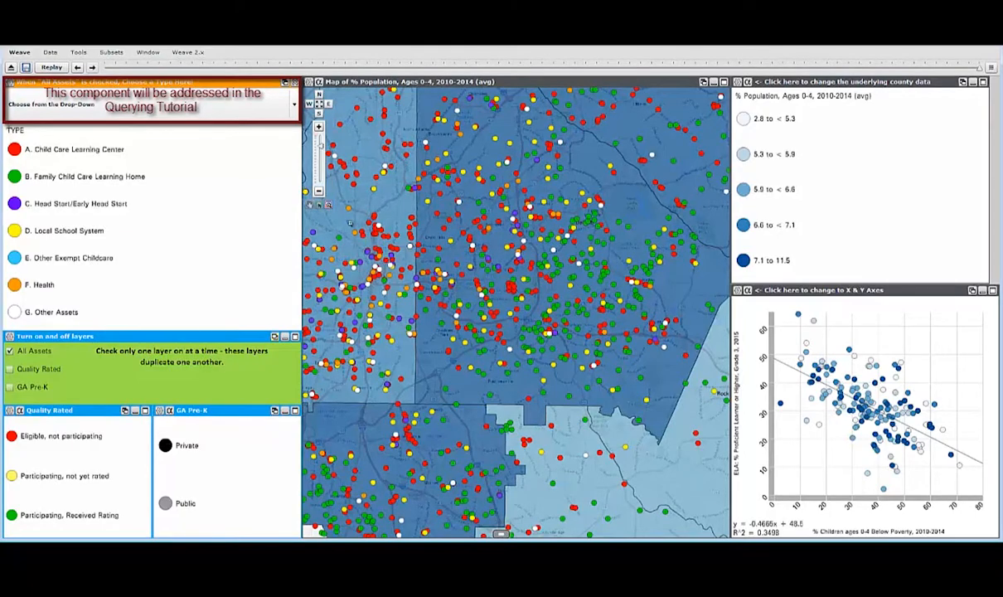
{"action": "scroll", "coordinate": [531, 368], "scroll_direction": "up", "scroll_amount": 3}
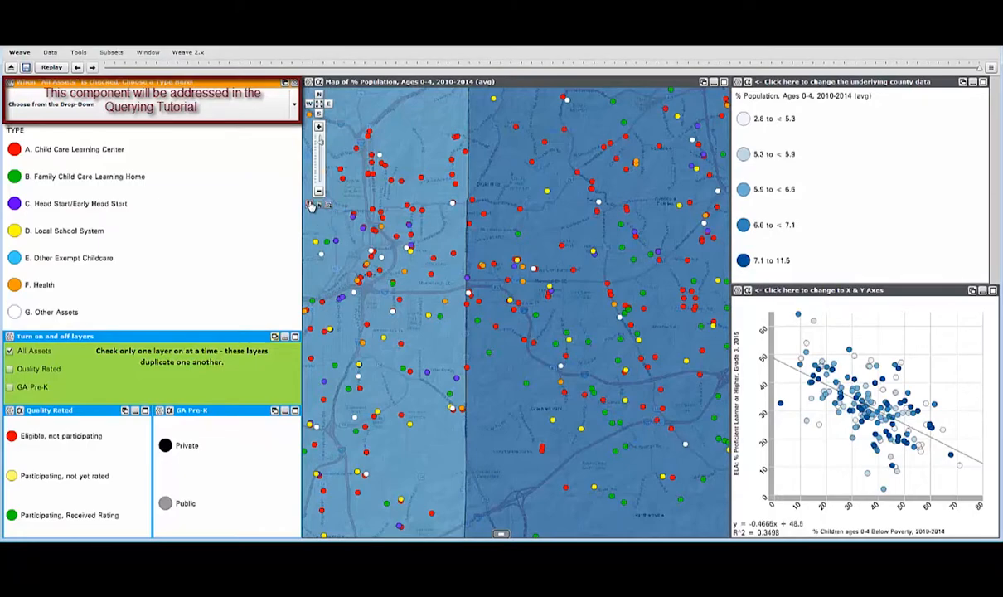
{"action": "left_click_drag", "start_coordinate": [434, 255], "coordinate": [528, 293]}
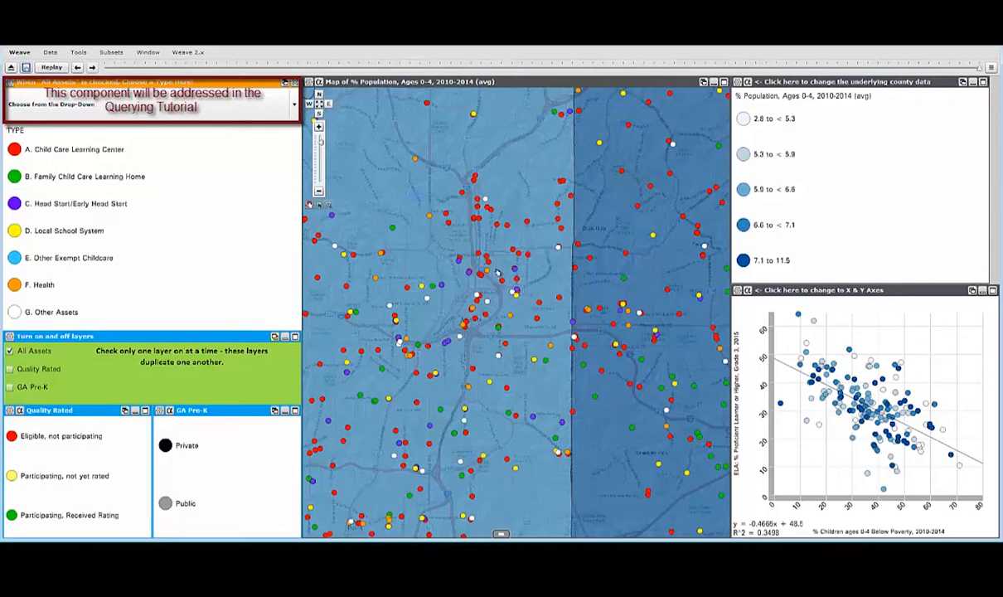
{"action": "mouse_move", "coordinate": [487, 262]}
{"action": "left_click_drag", "start_coordinate": [320, 143], "coordinate": [321, 159]}
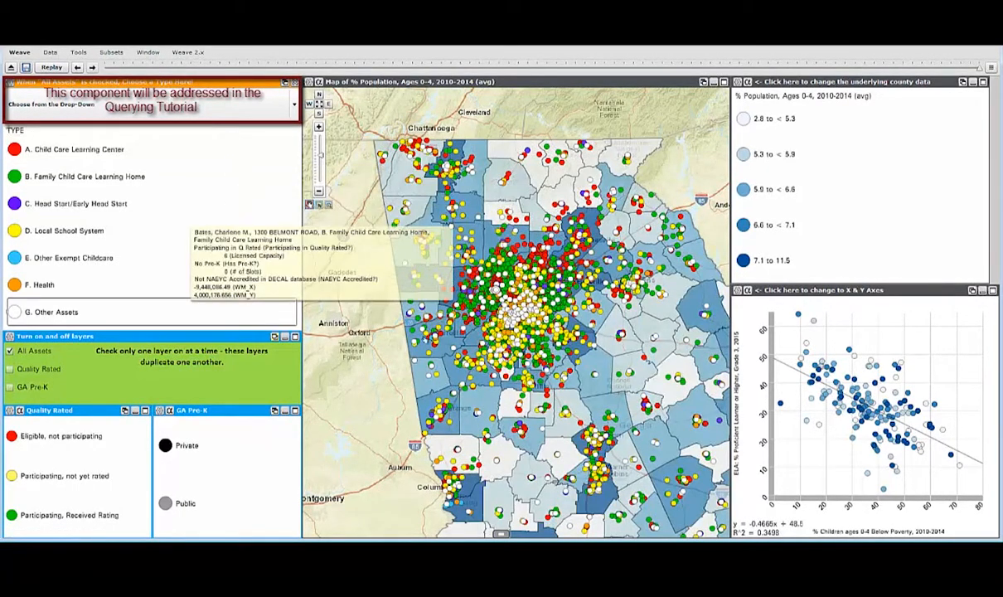
{"action": "left_click_drag", "start_coordinate": [372, 263], "coordinate": [343, 228]}
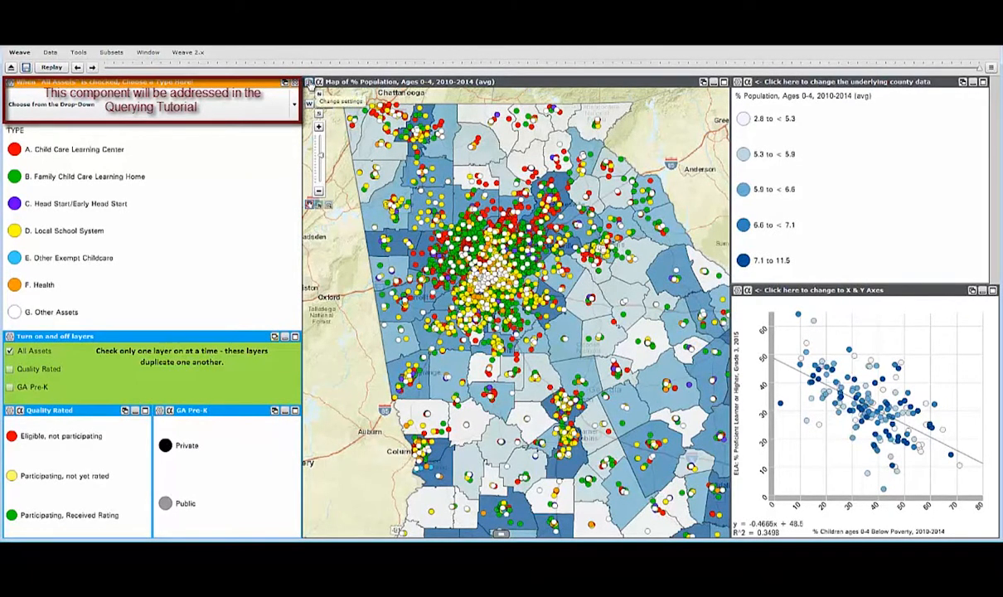
Step: In the map's layer settings, hide the All Assets and County Boundaries layers and make both visible again
{"action": "left_click", "coordinate": [310, 85]}
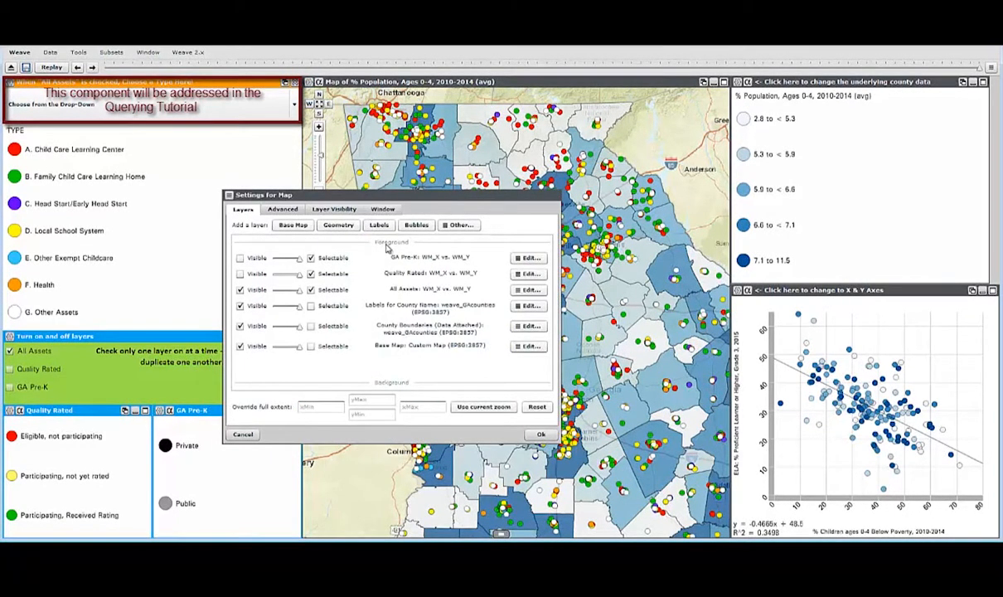
{"action": "left_click_drag", "start_coordinate": [432, 199], "coordinate": [767, 189]}
{"action": "left_click", "coordinate": [575, 279]}
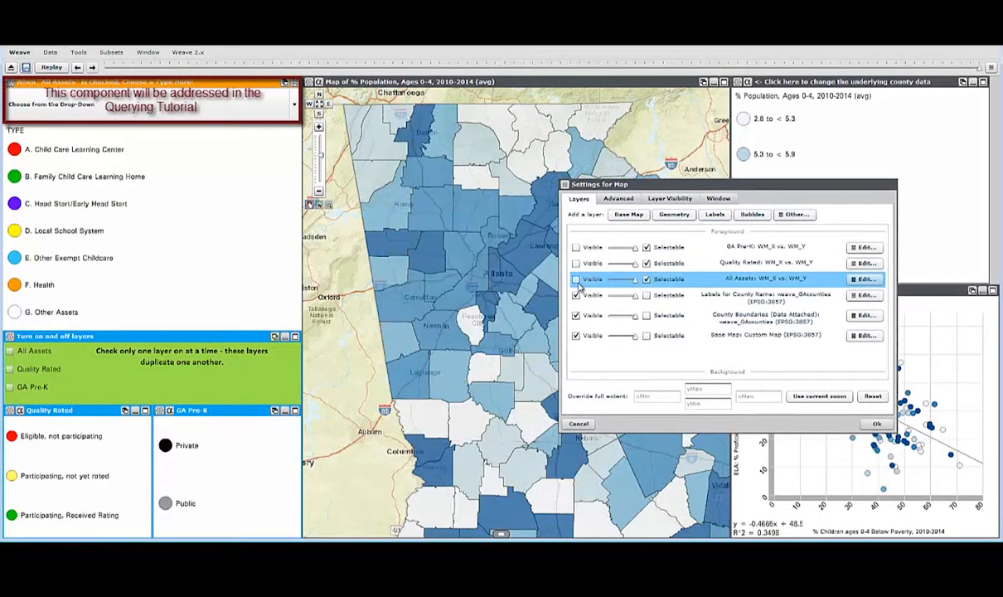
{"action": "left_click", "coordinate": [576, 316]}
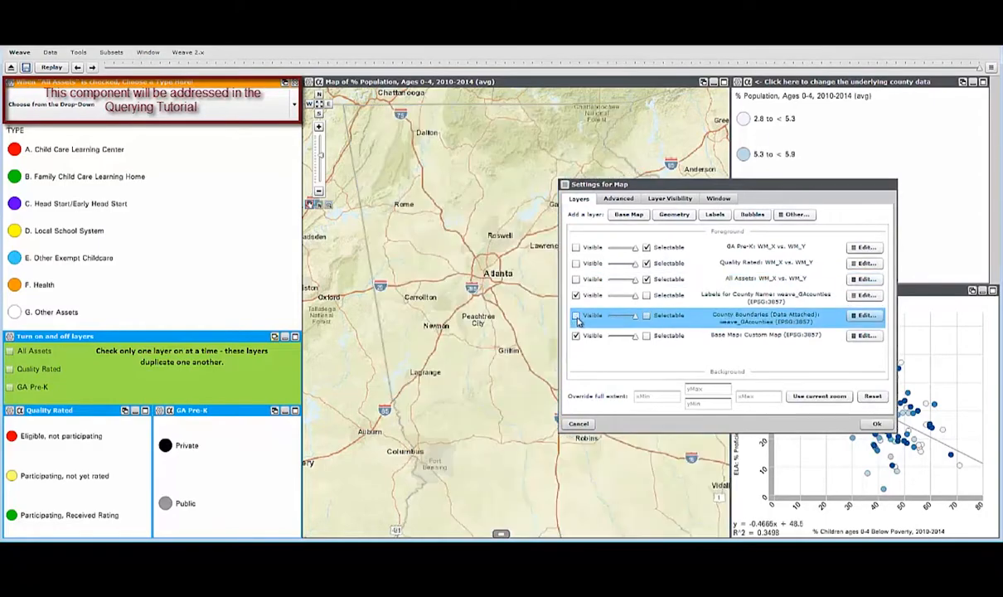
{"action": "left_click", "coordinate": [576, 316]}
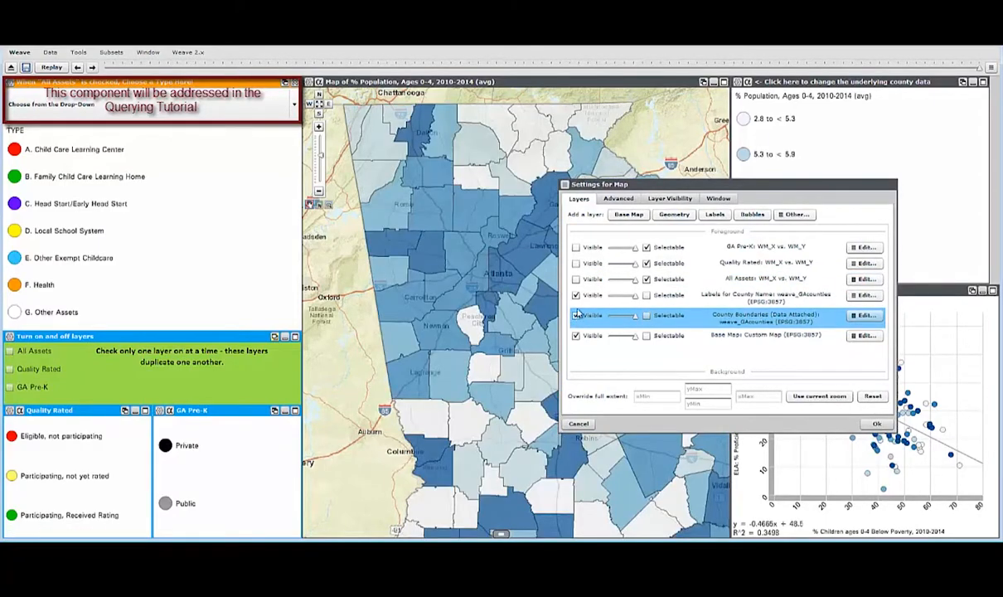
{"action": "left_click", "coordinate": [576, 280]}
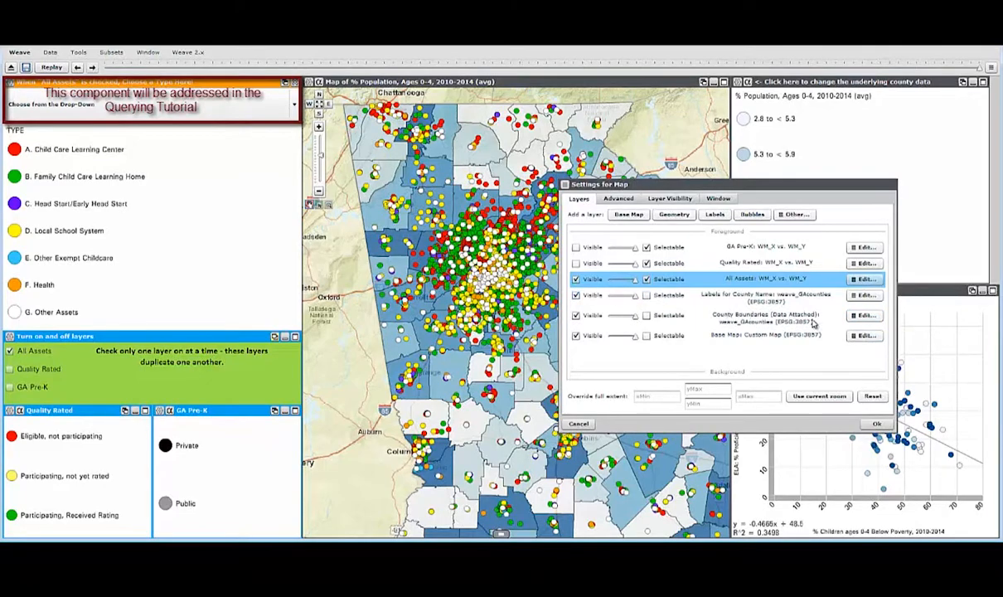
Step: Apply the Pi YG color scale to the County Boundaries layer and move the settings windows aside to uncover the map
{"action": "left_click", "coordinate": [865, 316]}
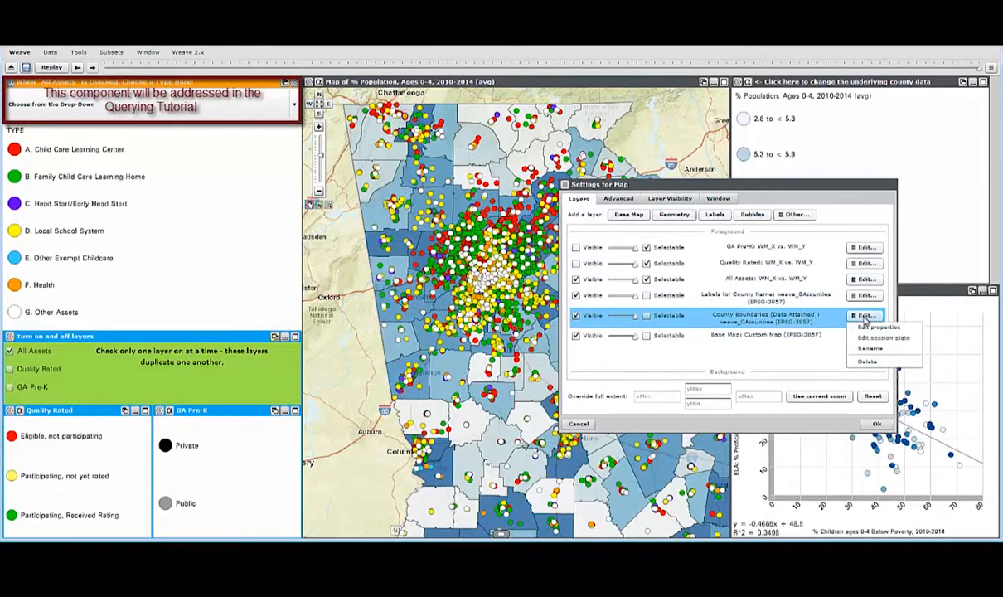
{"action": "left_click", "coordinate": [807, 311]}
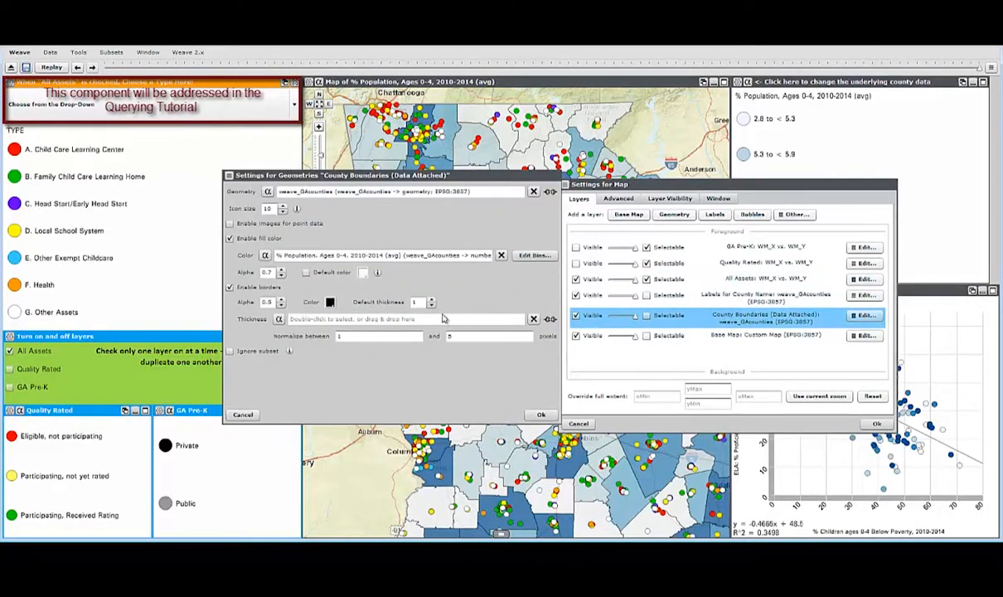
{"action": "left_click", "coordinate": [534, 256]}
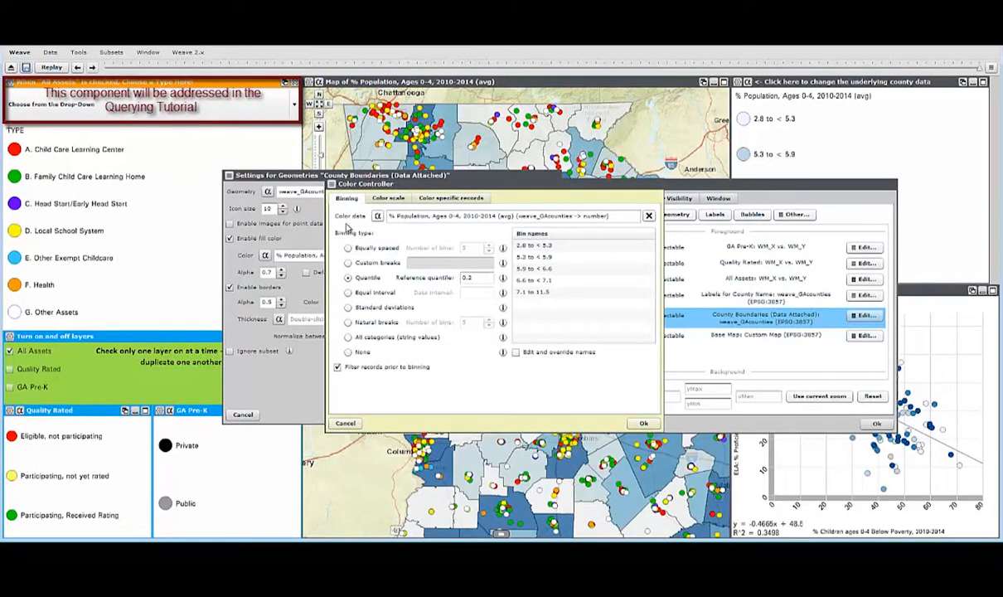
{"action": "left_click", "coordinate": [386, 196]}
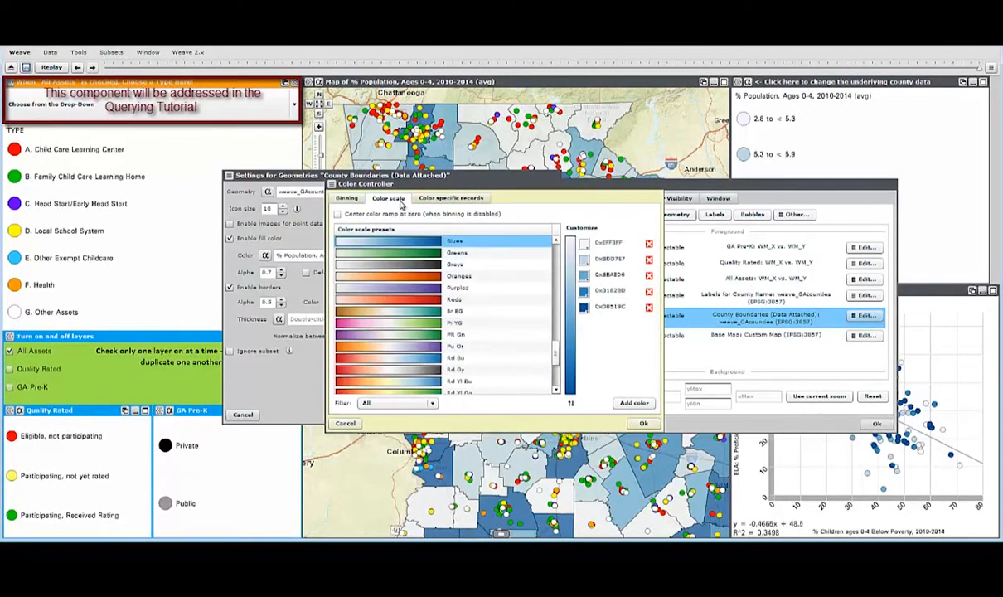
{"action": "left_click", "coordinate": [434, 323]}
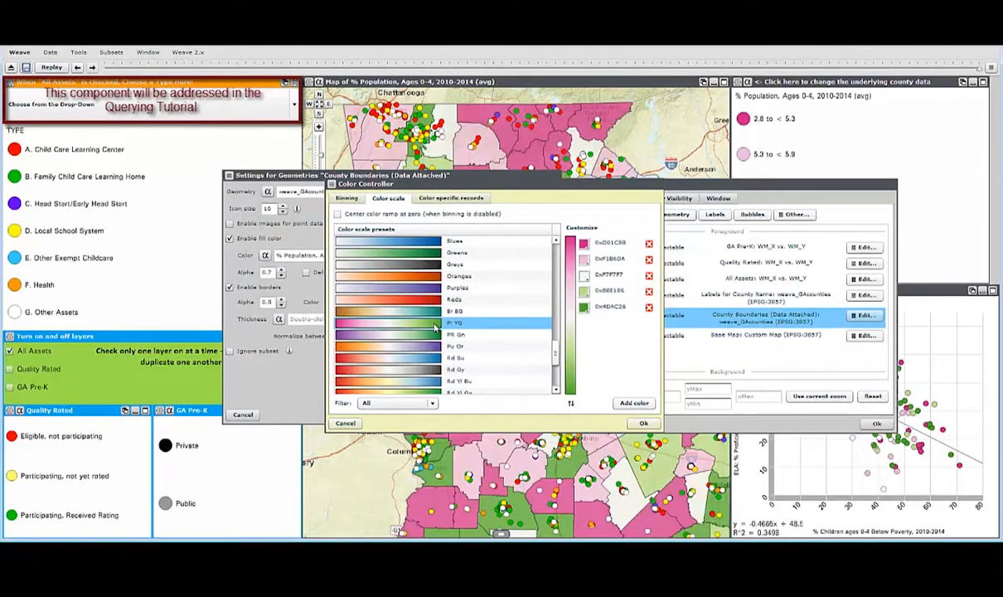
{"action": "left_click_drag", "start_coordinate": [557, 184], "coordinate": [284, 255]}
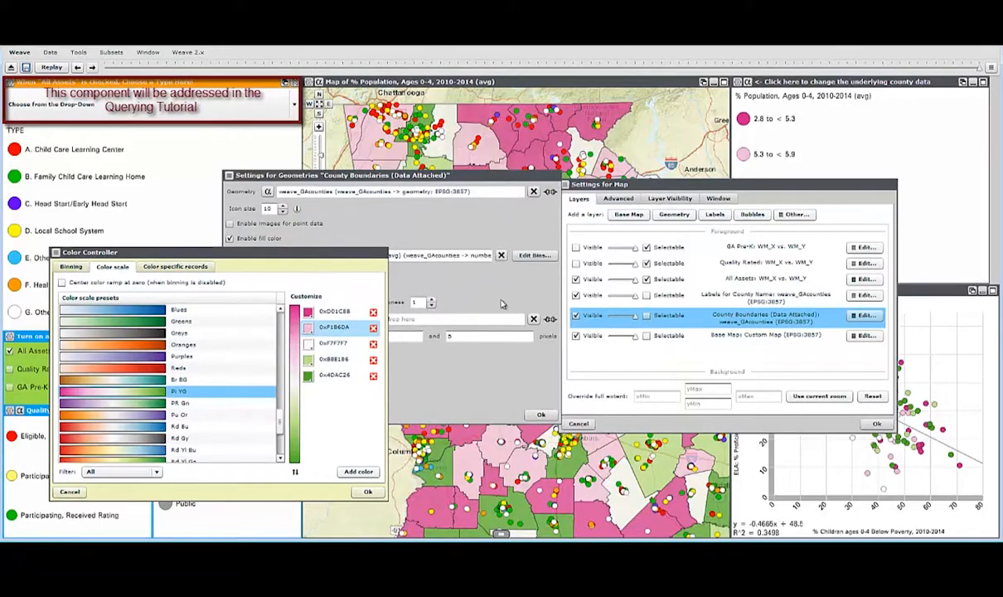
{"action": "left_click_drag", "start_coordinate": [445, 176], "coordinate": [254, 135]}
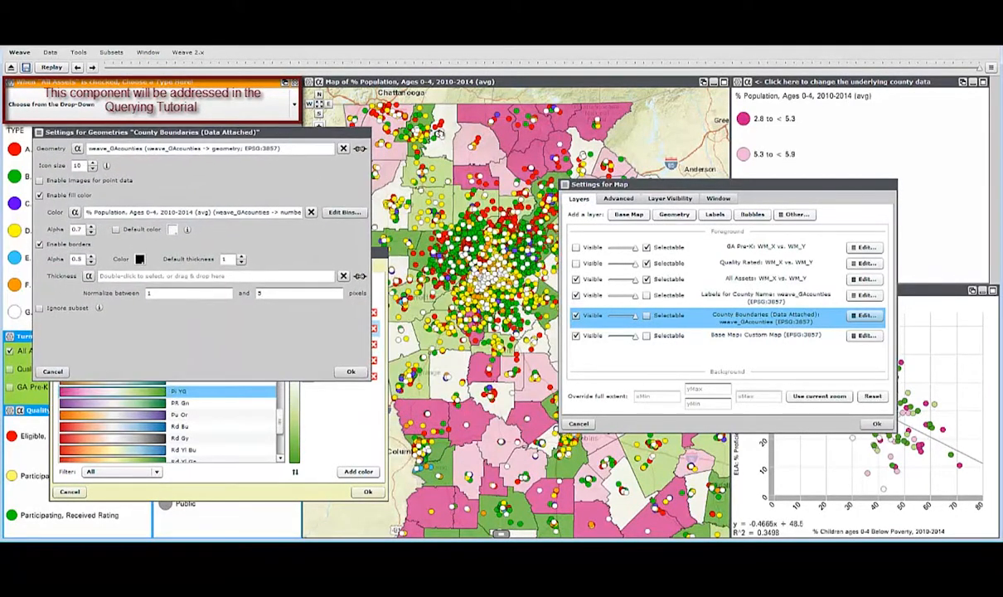
{"action": "left_click_drag", "start_coordinate": [692, 183], "coordinate": [765, 186]}
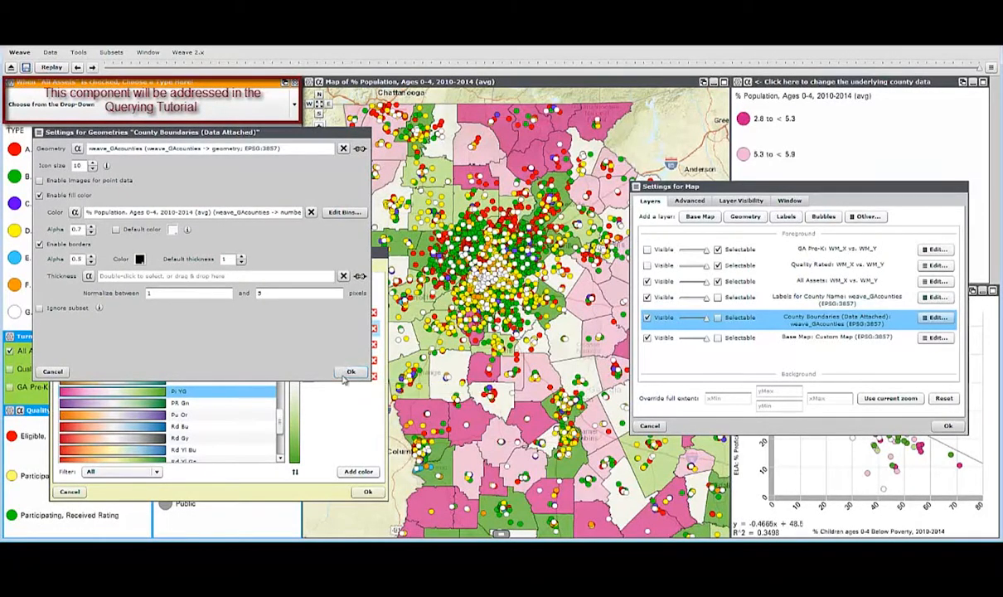
Step: Set the county color scale back to Blues and accept and close all the map's settings windows
{"action": "left_click", "coordinate": [308, 415]}
{"action": "left_click", "coordinate": [146, 310]}
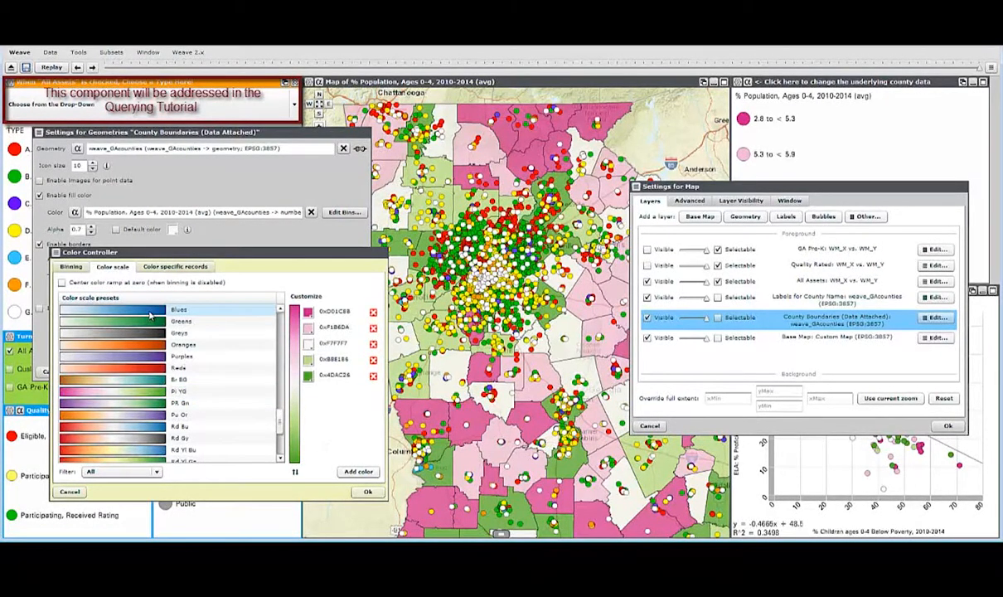
{"action": "left_click", "coordinate": [367, 492]}
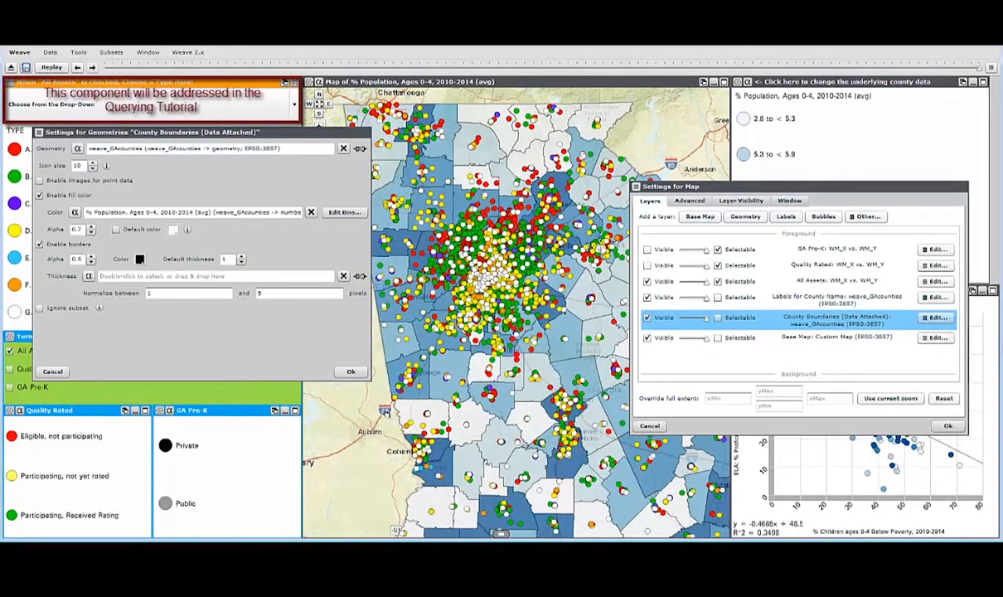
{"action": "left_click", "coordinate": [350, 371]}
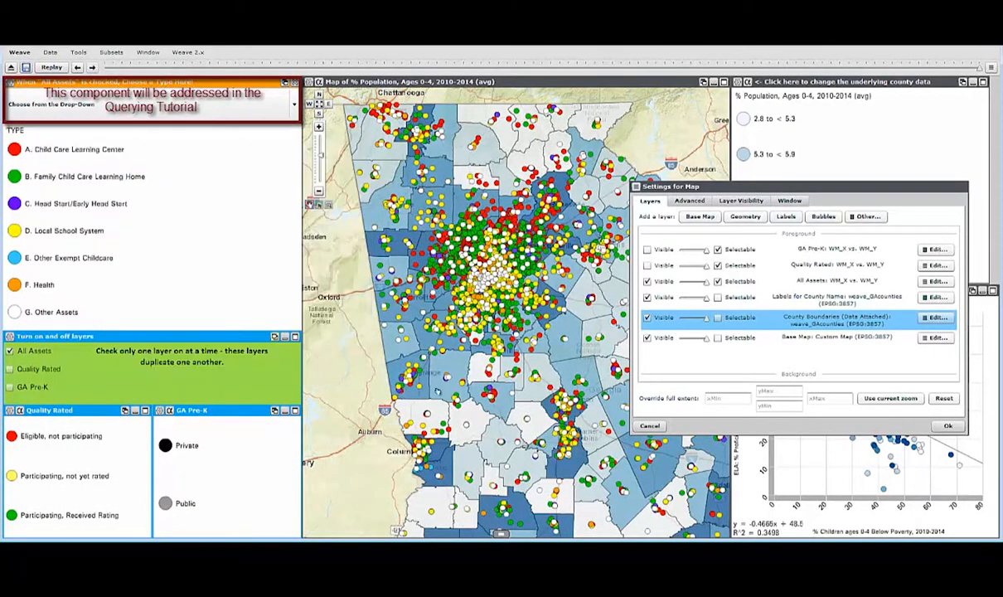
{"action": "left_click", "coordinate": [948, 427]}
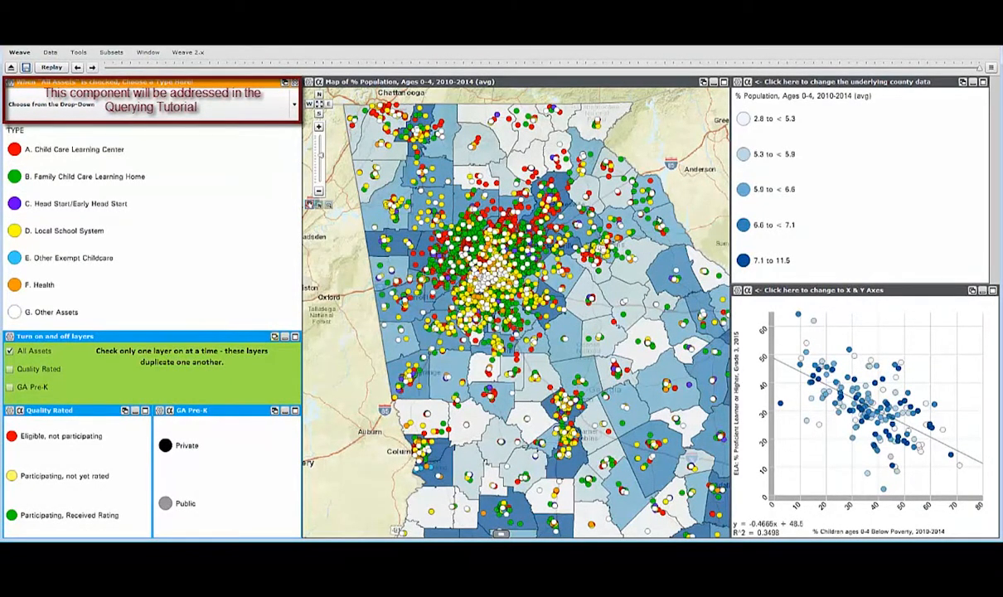
Step: Change the underlying county data to At Risk Youth: Not in School or Labor Force, Ages 16-19, 2010-2014 (avg) from Ready Communities
{"action": "left_click", "coordinate": [776, 97]}
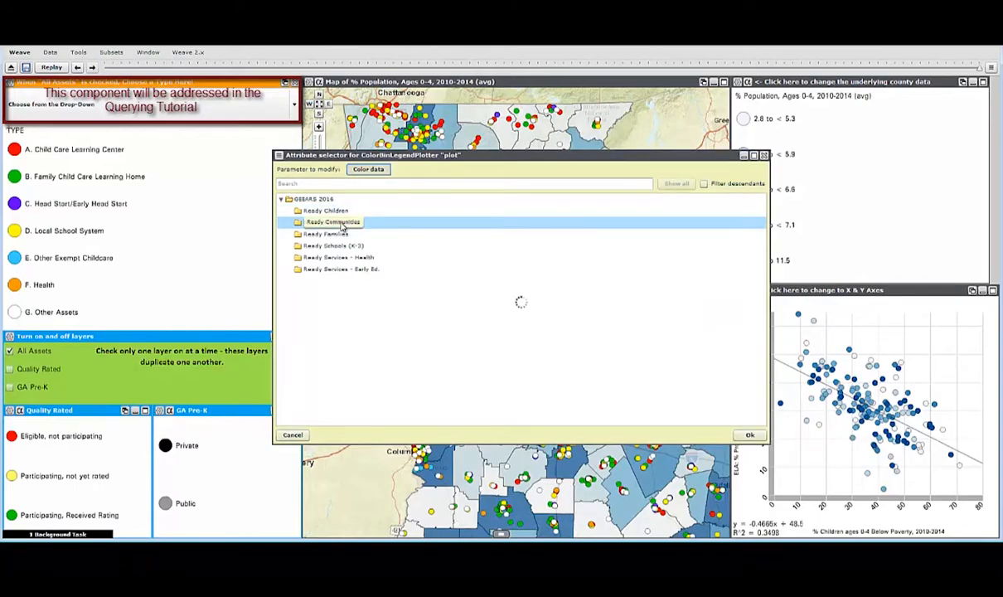
{"action": "left_click", "coordinate": [342, 225]}
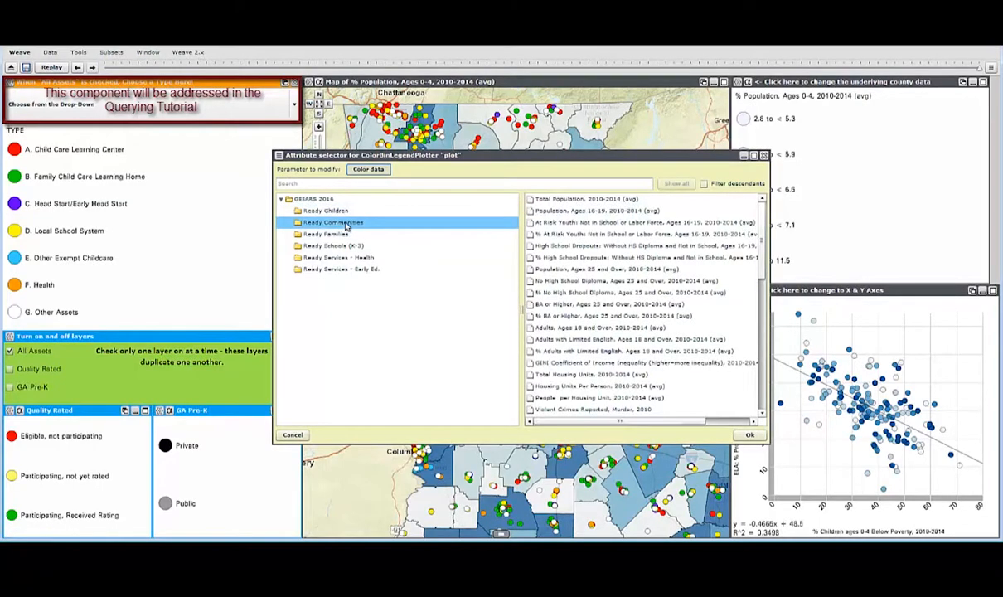
{"action": "left_click", "coordinate": [573, 226]}
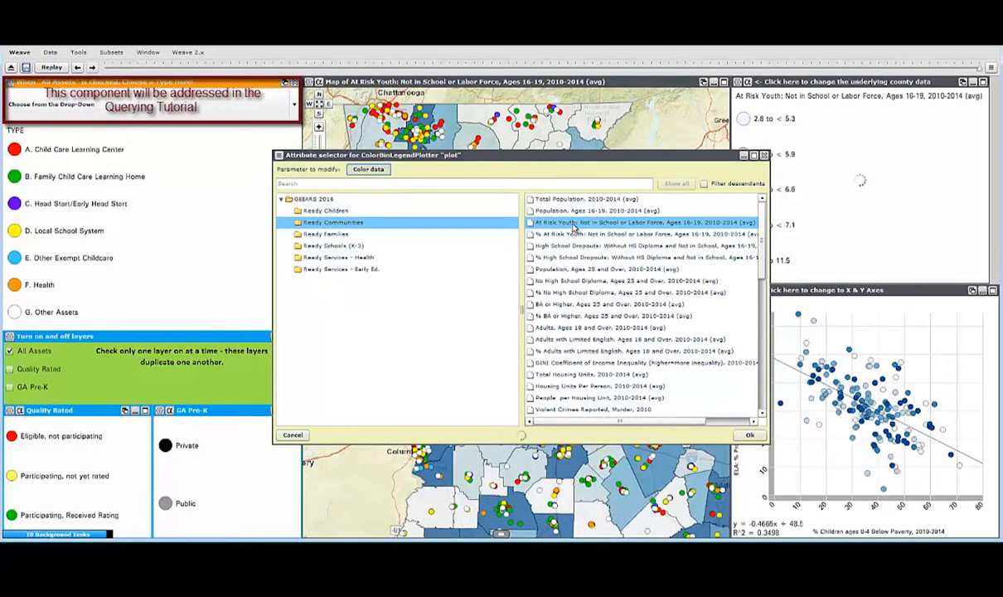
{"action": "left_click", "coordinate": [749, 435]}
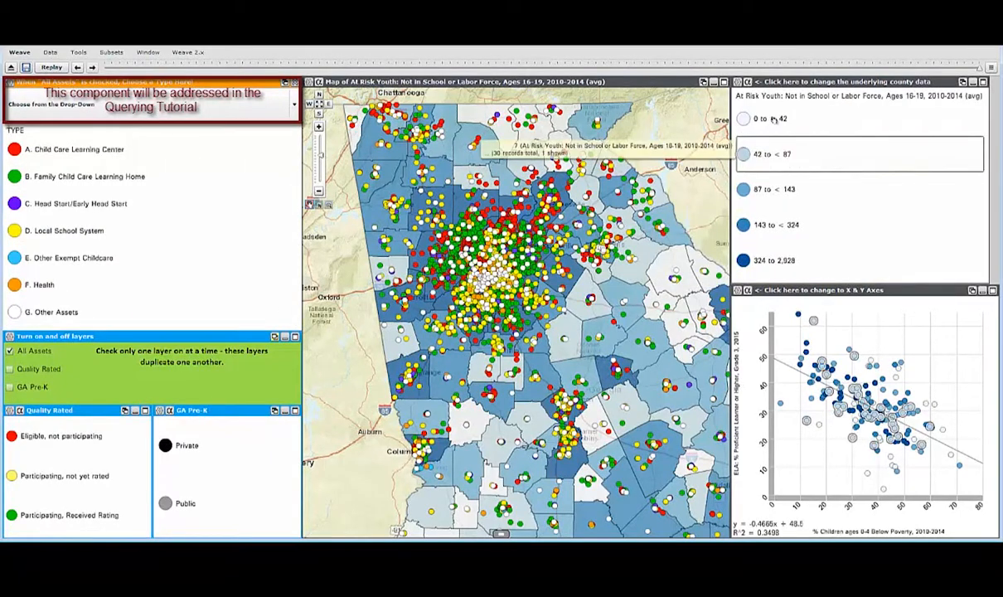
Step: Turn off the All Assets layer so the map shows only the county shading
{"action": "left_click", "coordinate": [10, 352]}
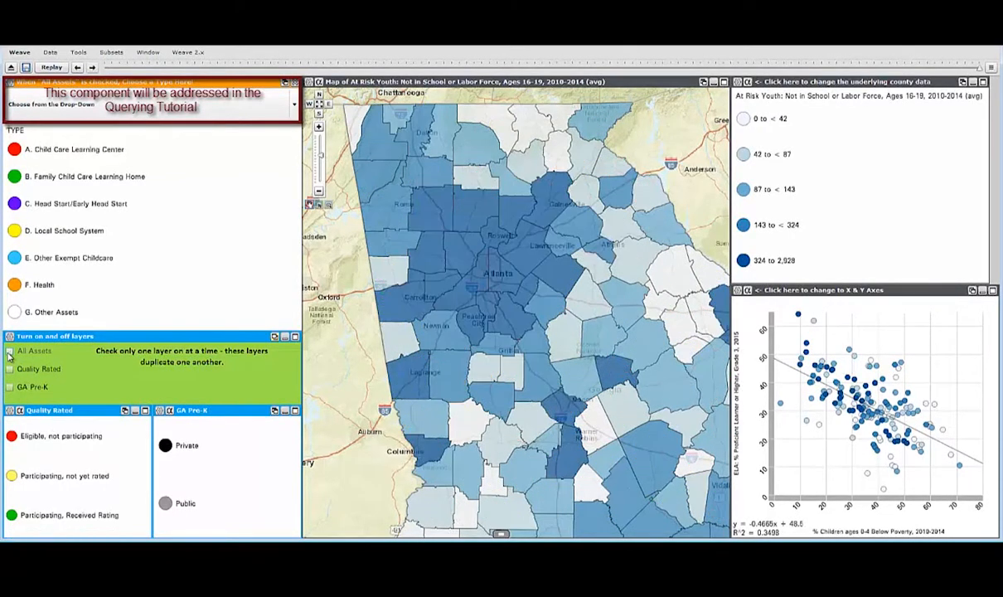
{"action": "left_click_drag", "start_coordinate": [565, 329], "coordinate": [534, 330]}
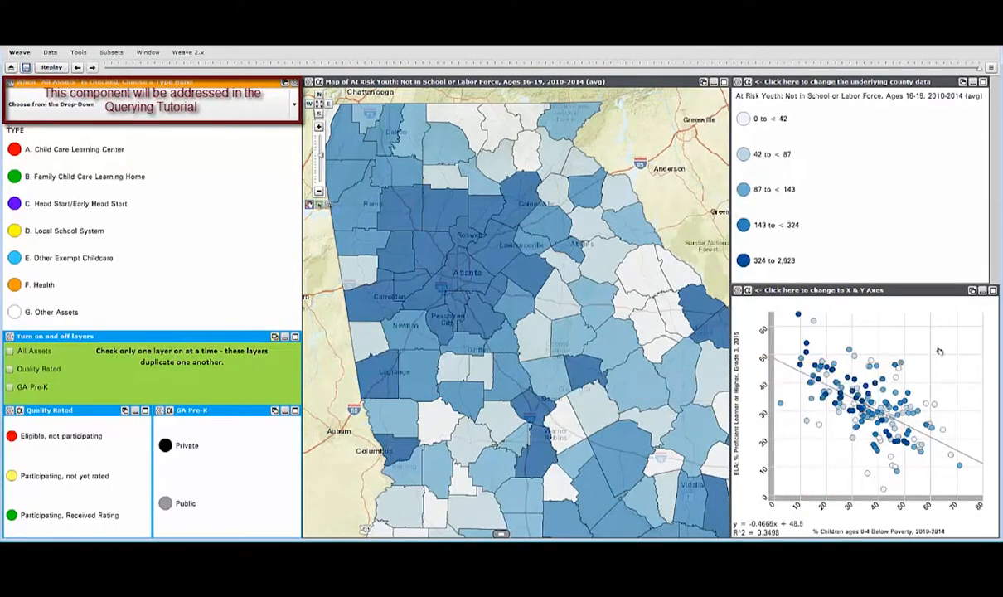
Step: Open the print and export preview of the county map and cancel it without saving an image
{"action": "right_click", "coordinate": [660, 212]}
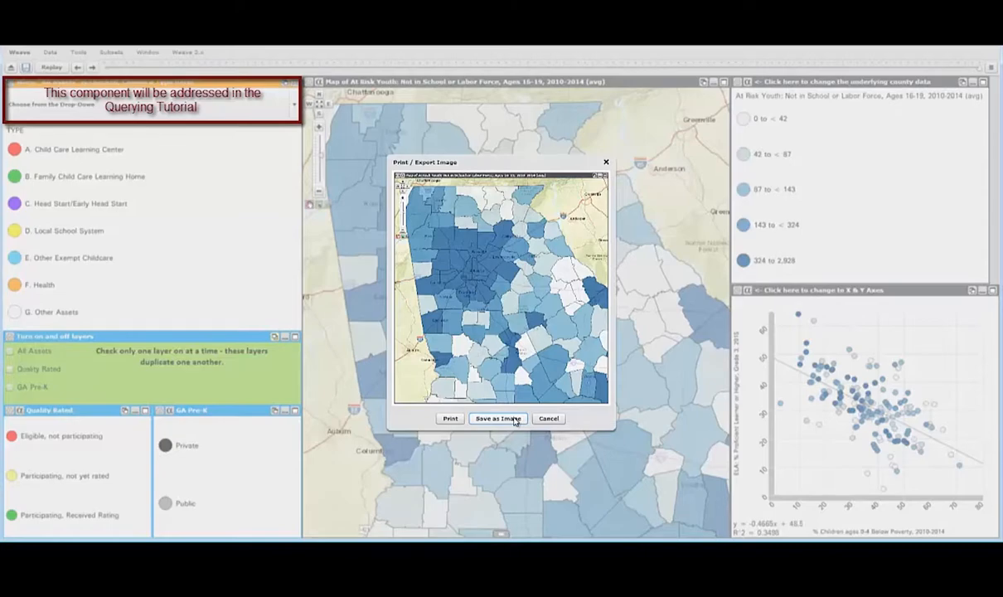
{"action": "left_click", "coordinate": [548, 418]}
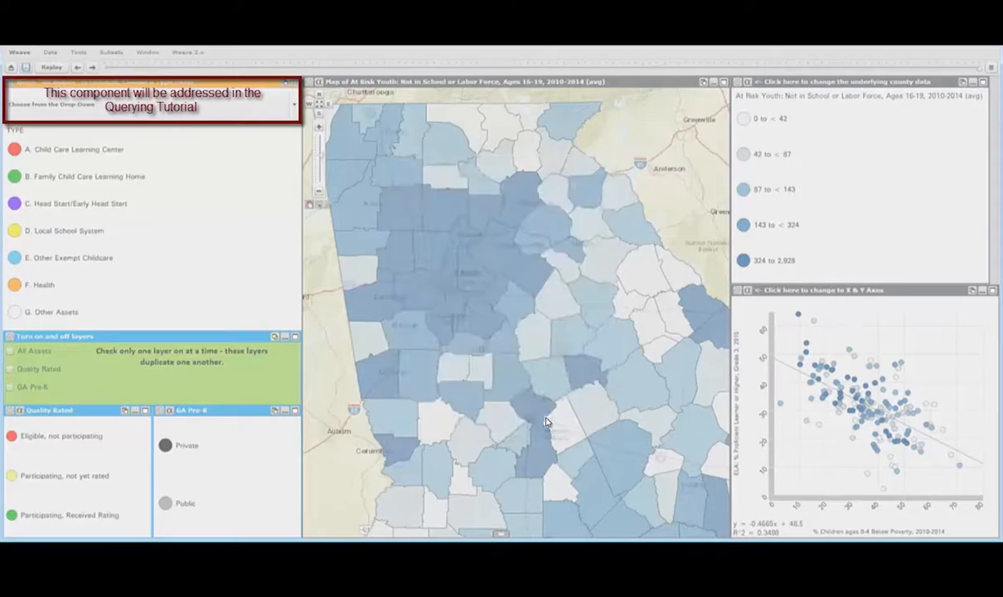